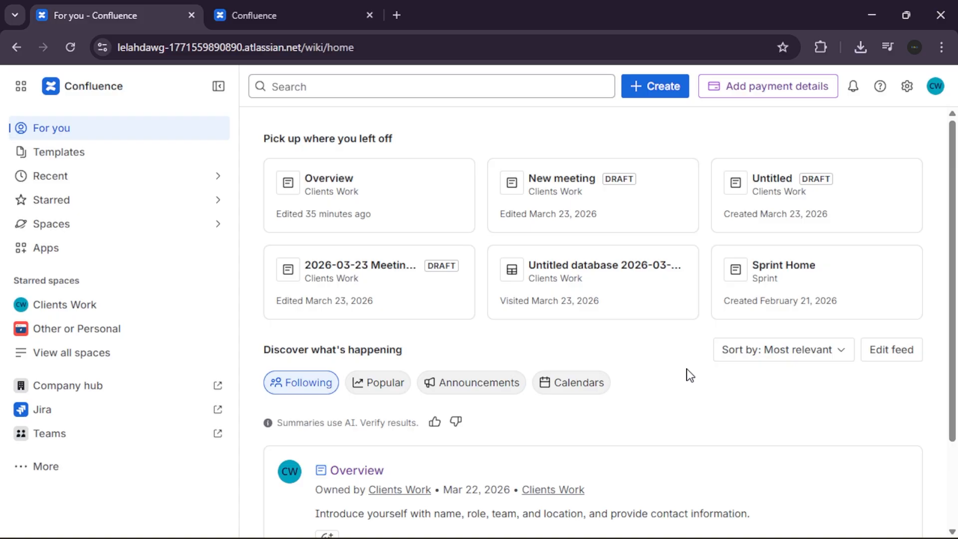
- Open the starred Clients Work space to reach its Overview page
left_click(171, 308)
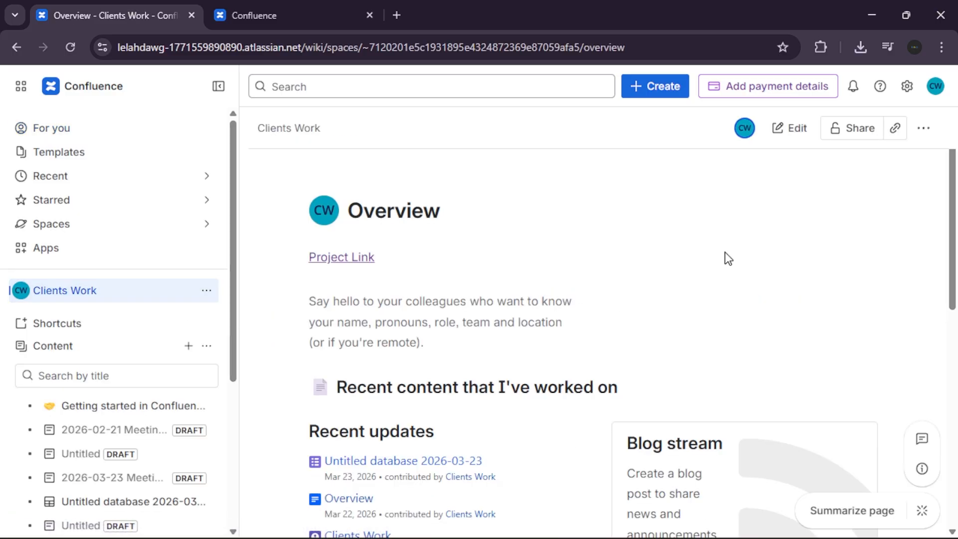
- Edit the Overview page and place the cursor on the empty line below the Name/Role/Contact table
left_click(789, 132)
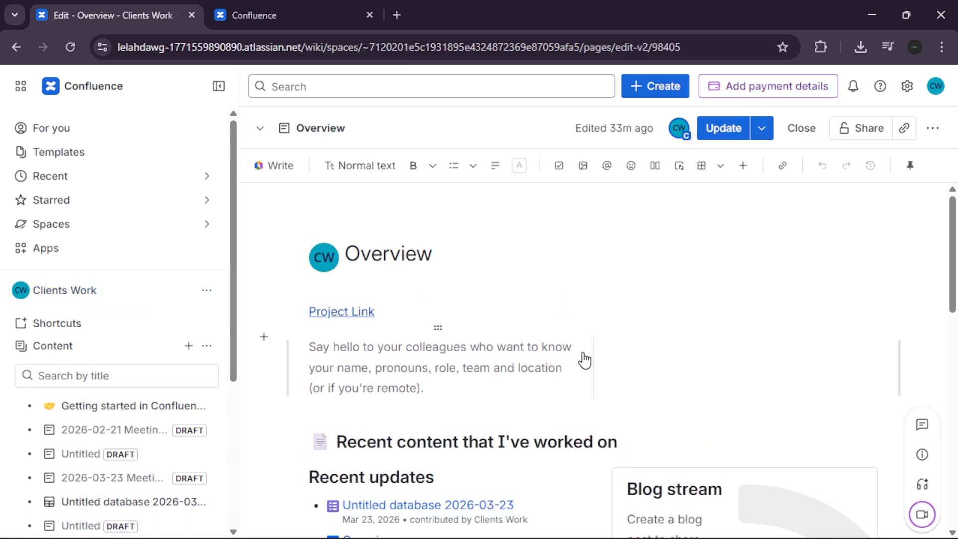
scroll(584, 359, "down", 4)
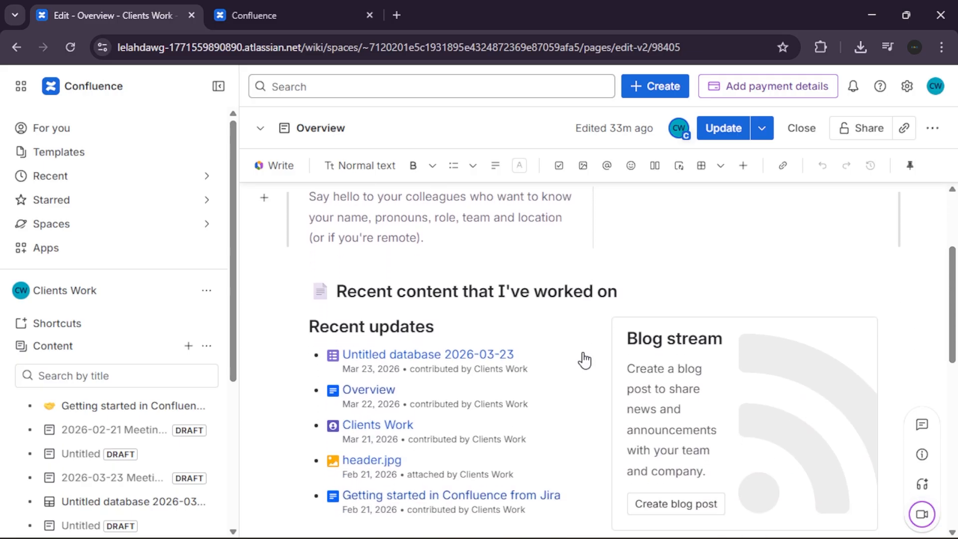
scroll(584, 359, "down", 9)
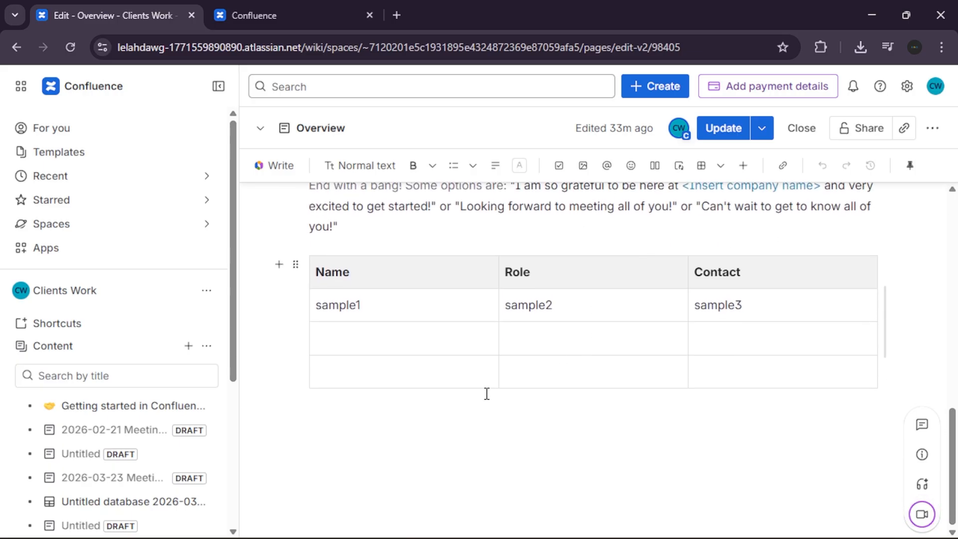
left_click(367, 421)
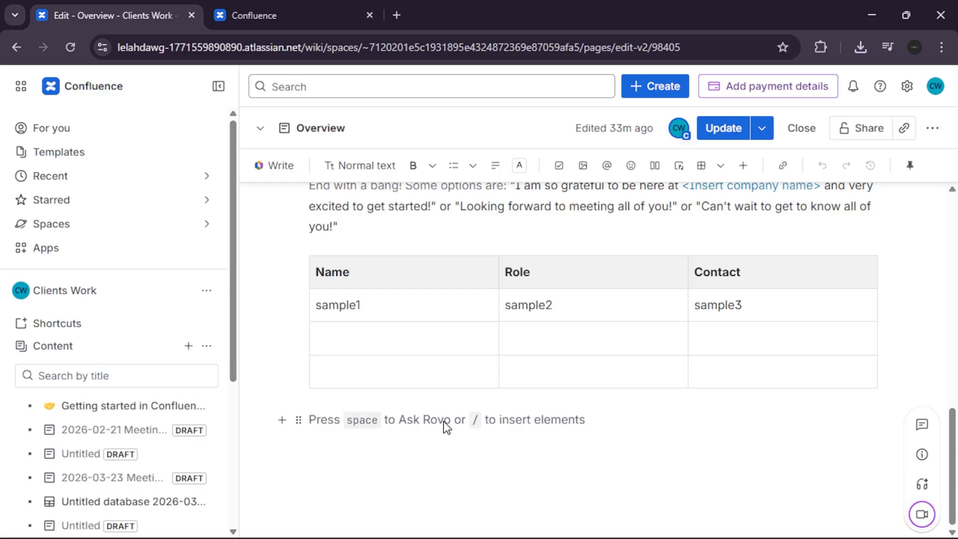
- Use the /tabs slash command to insert the Tabs element below the table
type("/")
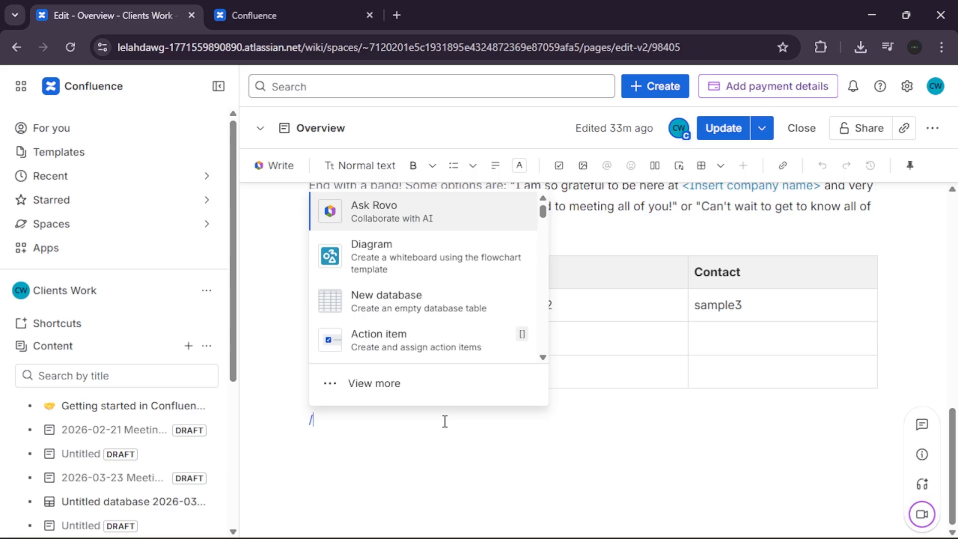
type("tabs")
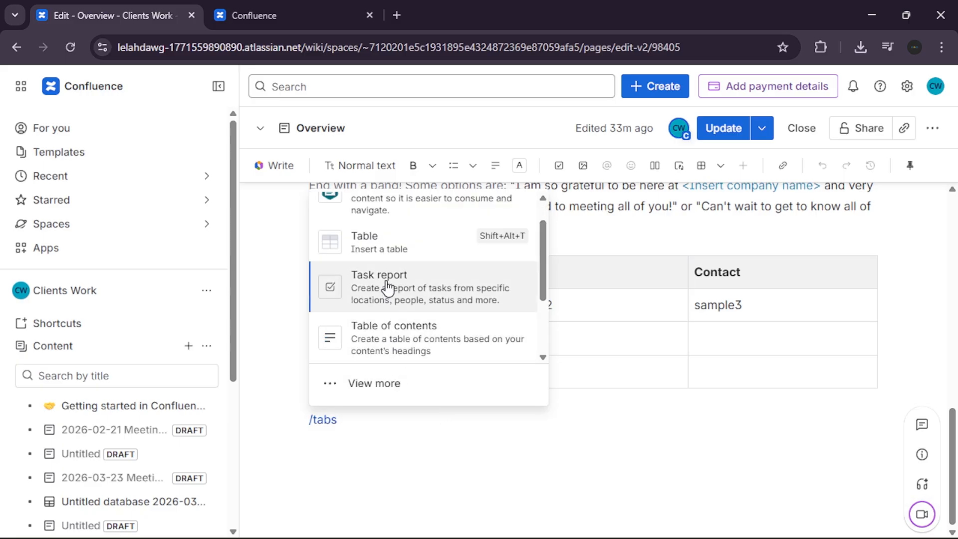
scroll(386, 281, "up", 1)
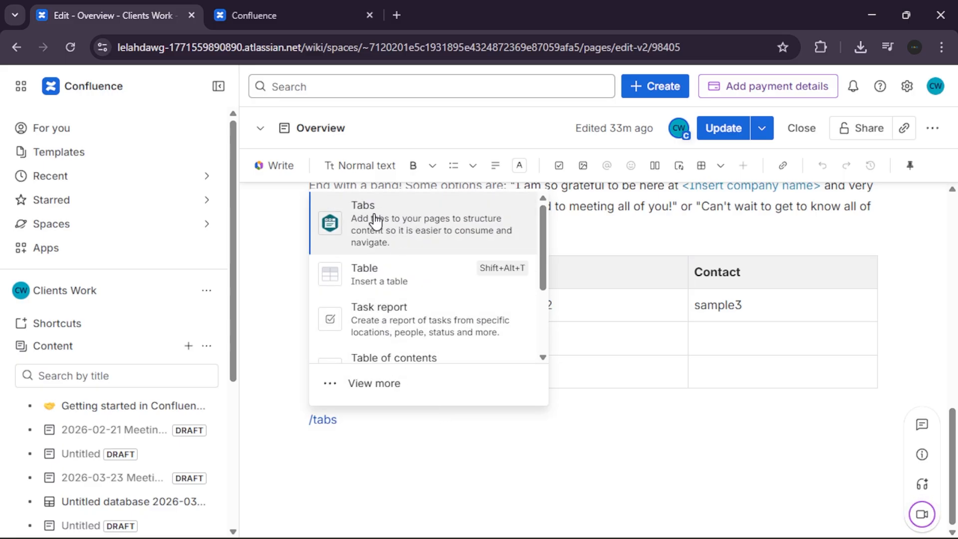
left_click(411, 233)
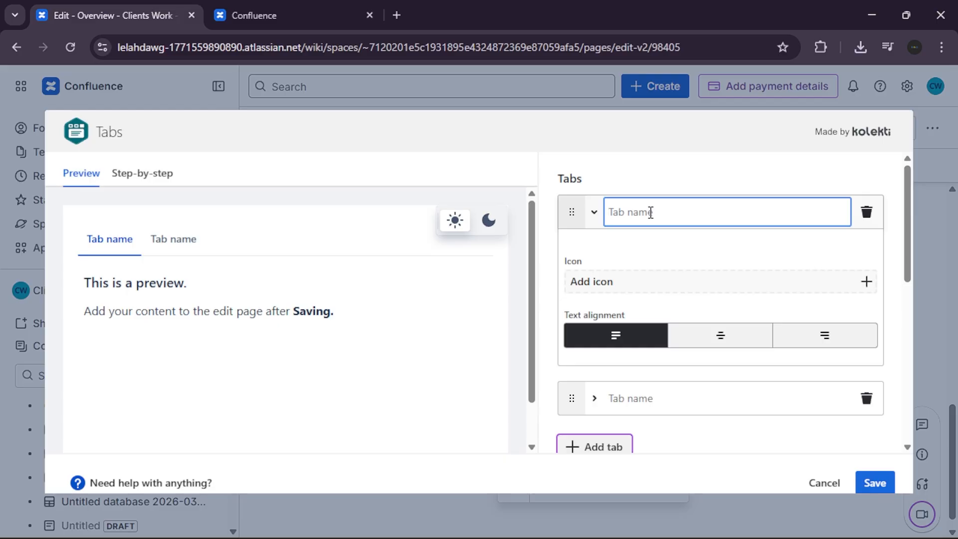
- Name the first two tabs in the Tabs dialog 'Tab 1' and 'Tab 2'
type("Tab ")
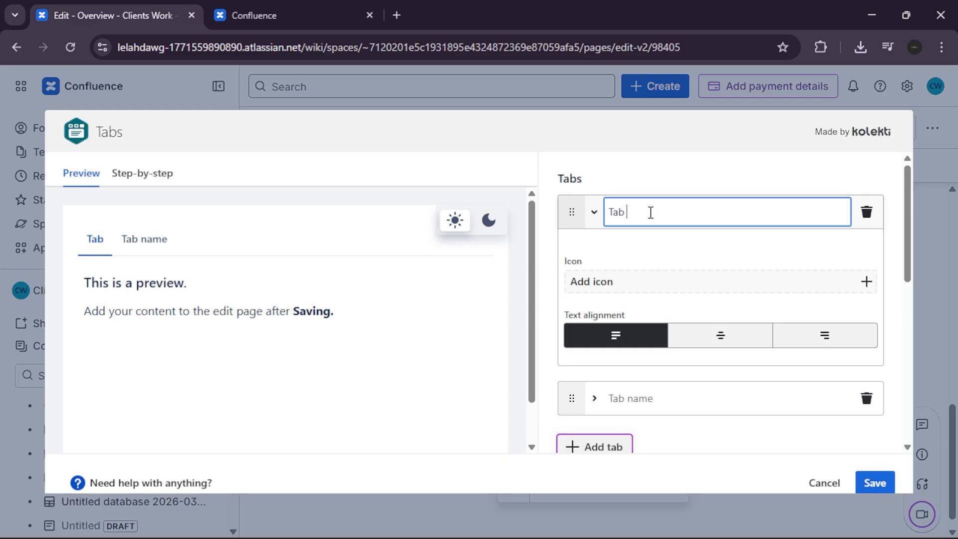
type("1")
left_click(784, 257)
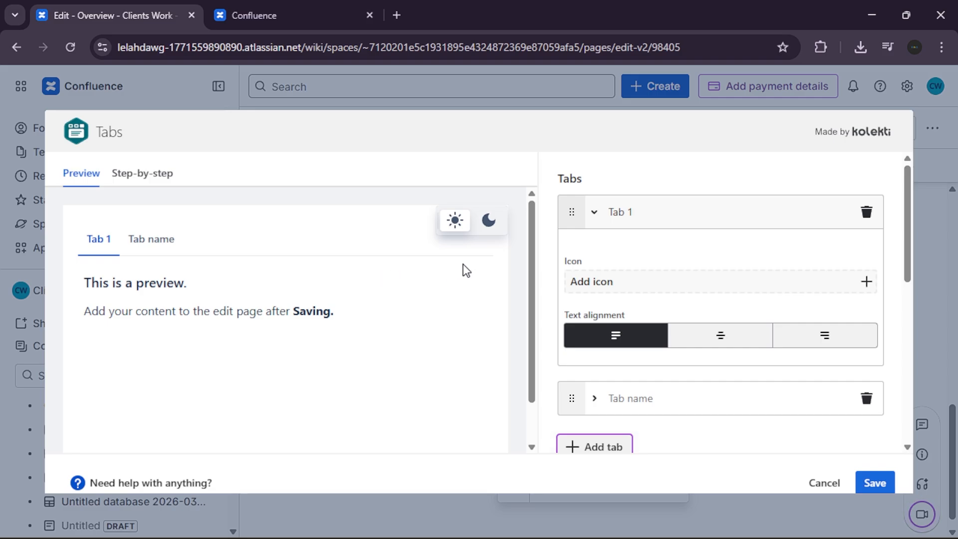
scroll(650, 248, "down", 1)
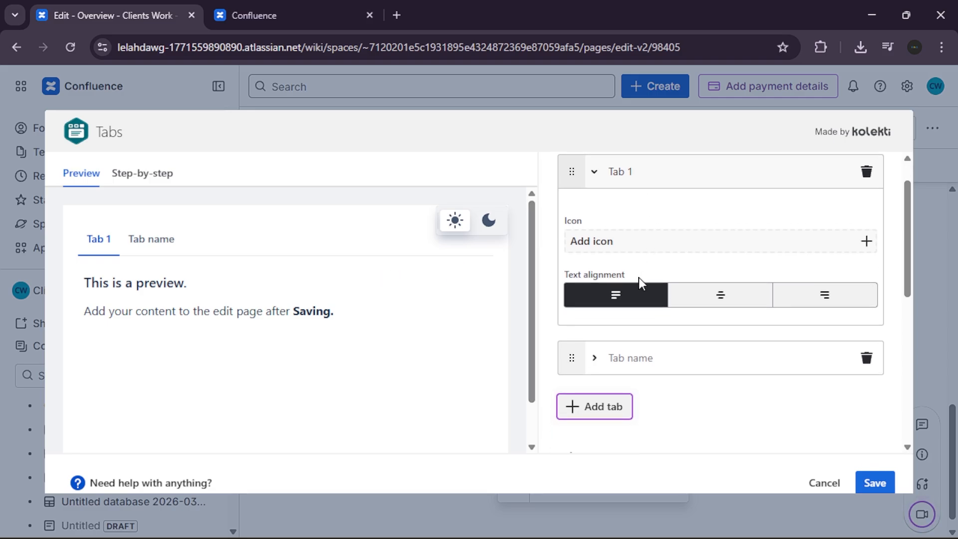
left_click(659, 364)
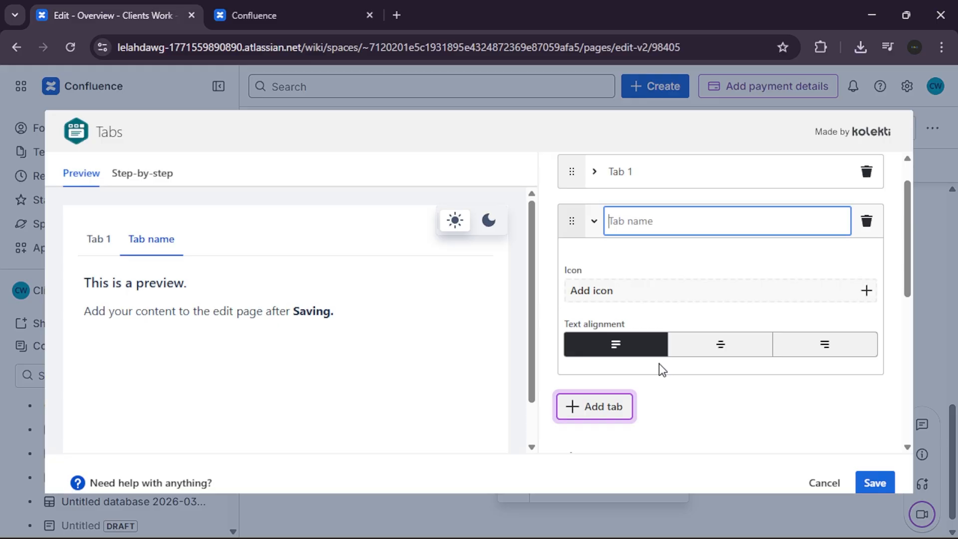
type("Tab 2")
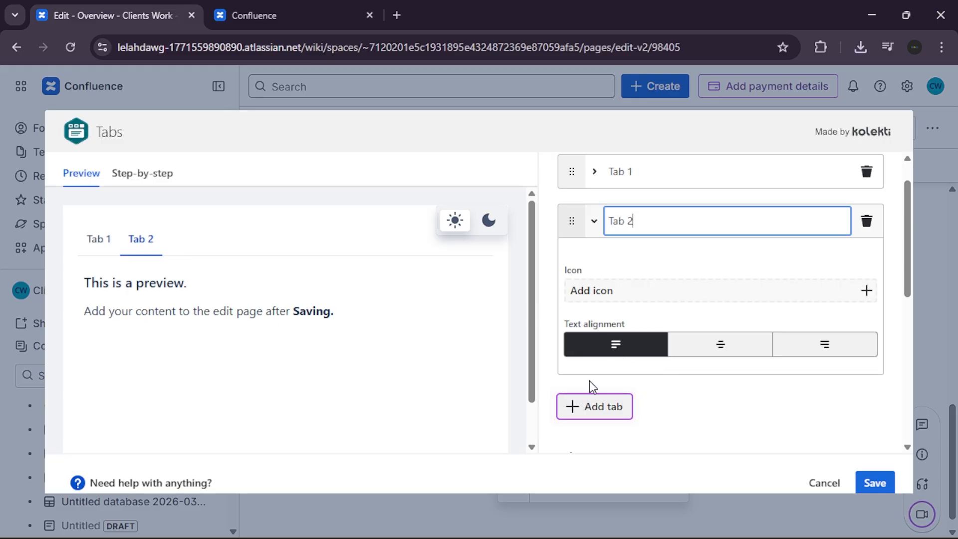
- Add two more tabs to the macro, named 'Tab 3' and 'Tab 4'
left_click(617, 407)
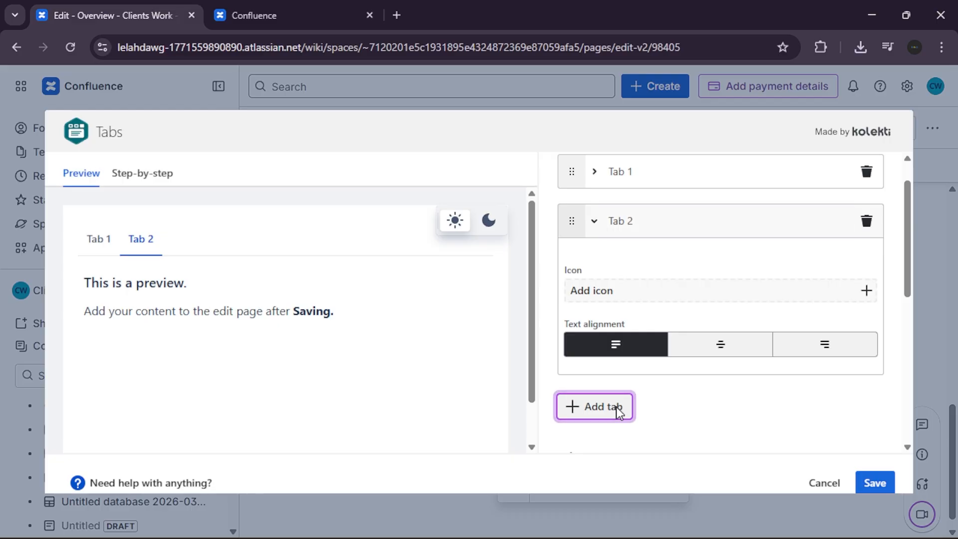
left_click(708, 364)
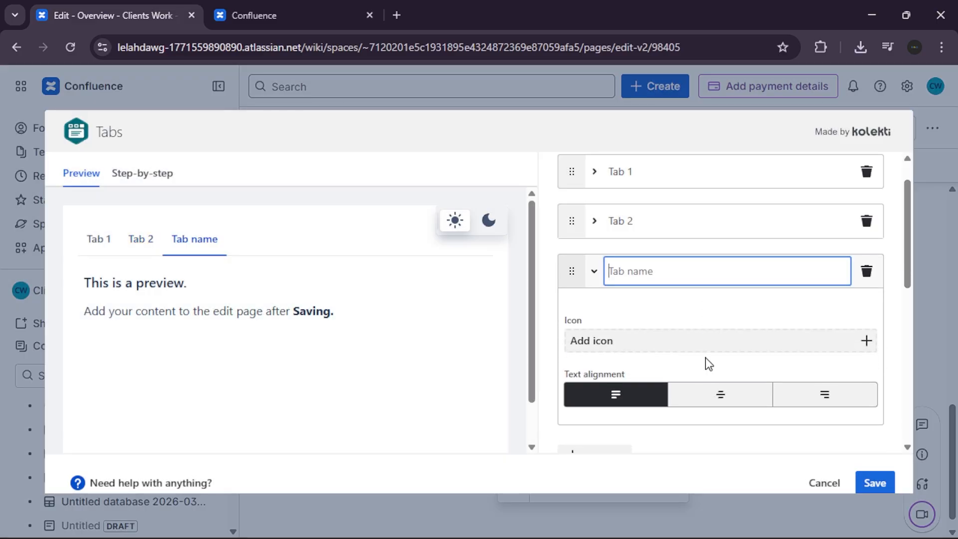
type("Tab 3")
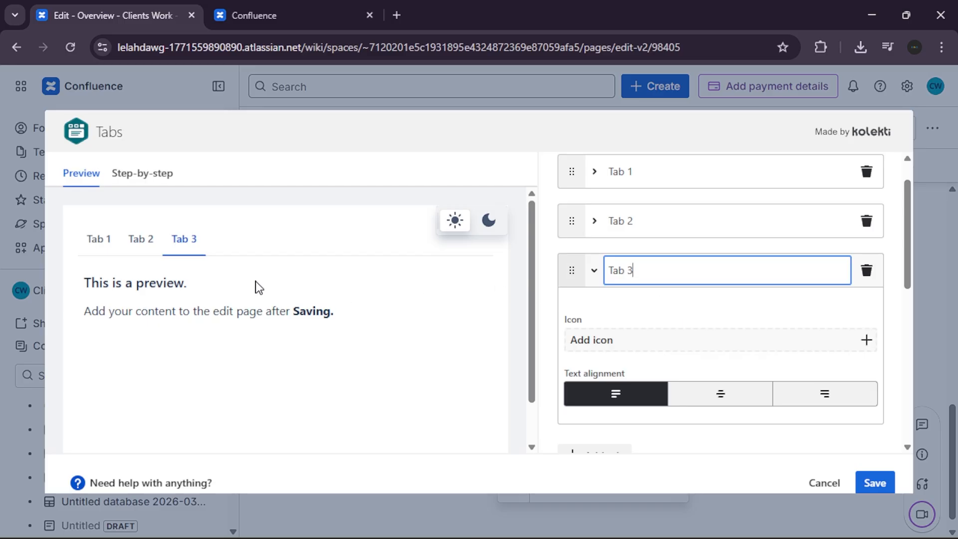
left_click(718, 325)
scroll(717, 325, "down", 1)
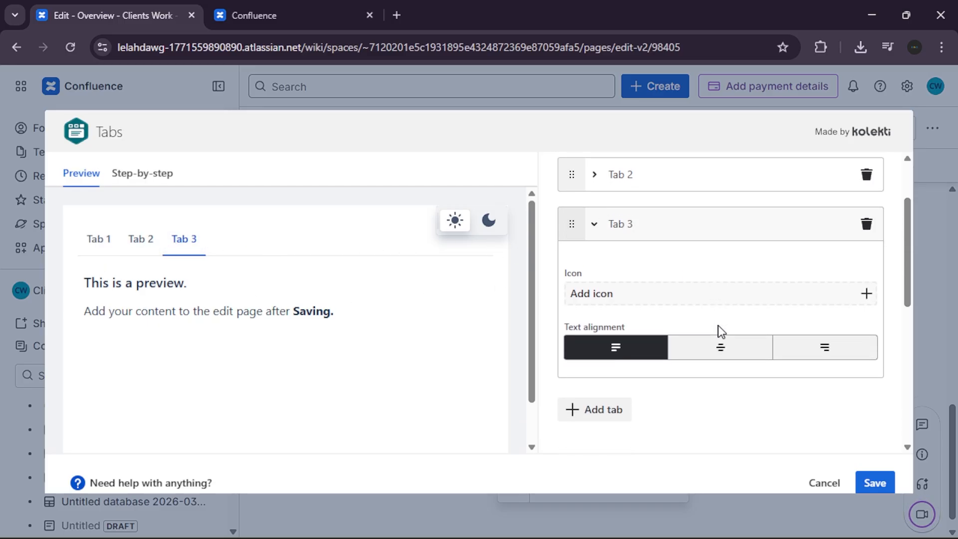
left_click(605, 395)
type("Tab 4")
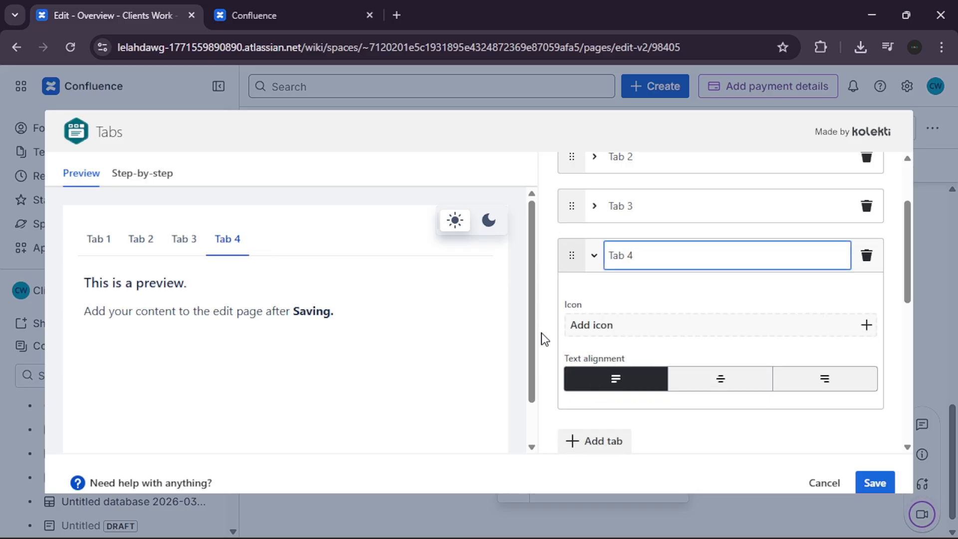
left_click(499, 325)
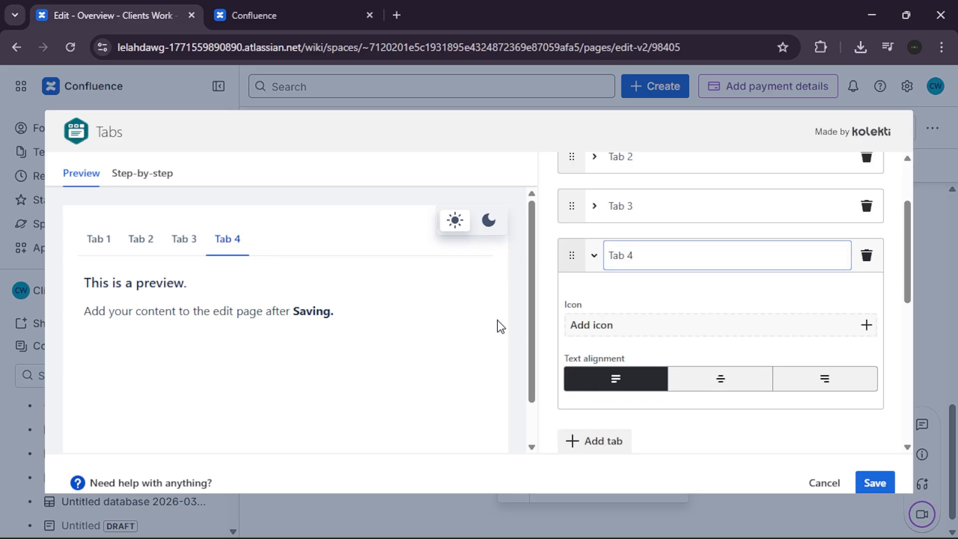
- Preview Tab 1 through Tab 4, then save the four-tab macro into the page
left_click(97, 245)
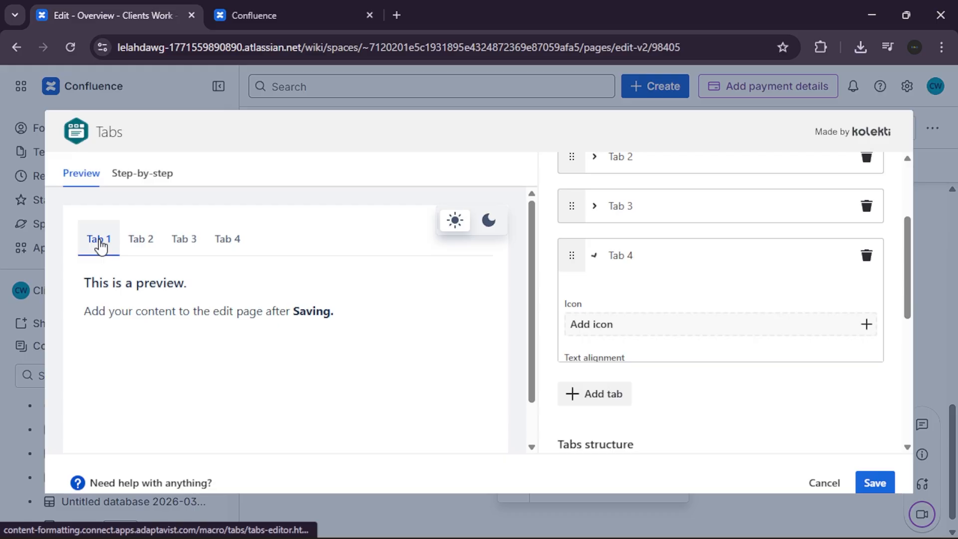
left_click(131, 244)
left_click(172, 242)
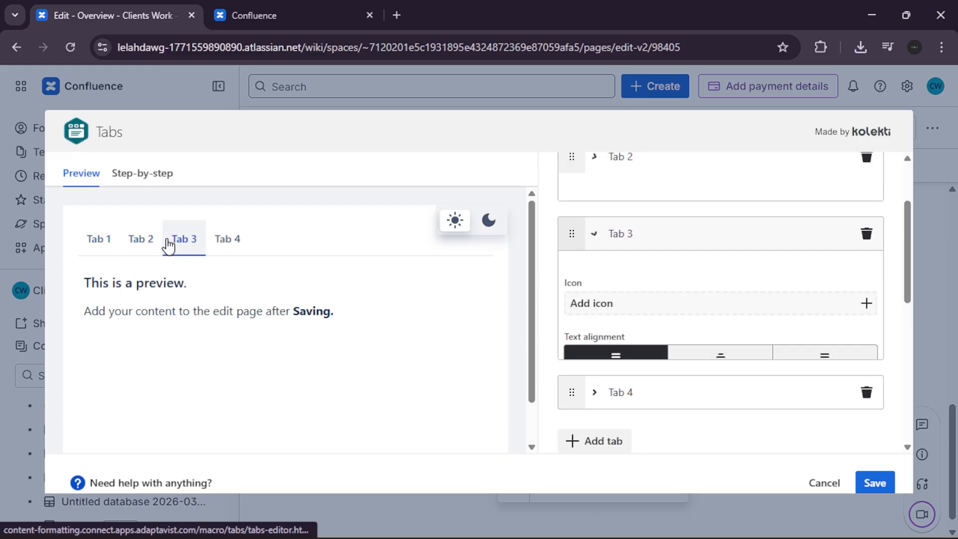
left_click(218, 249)
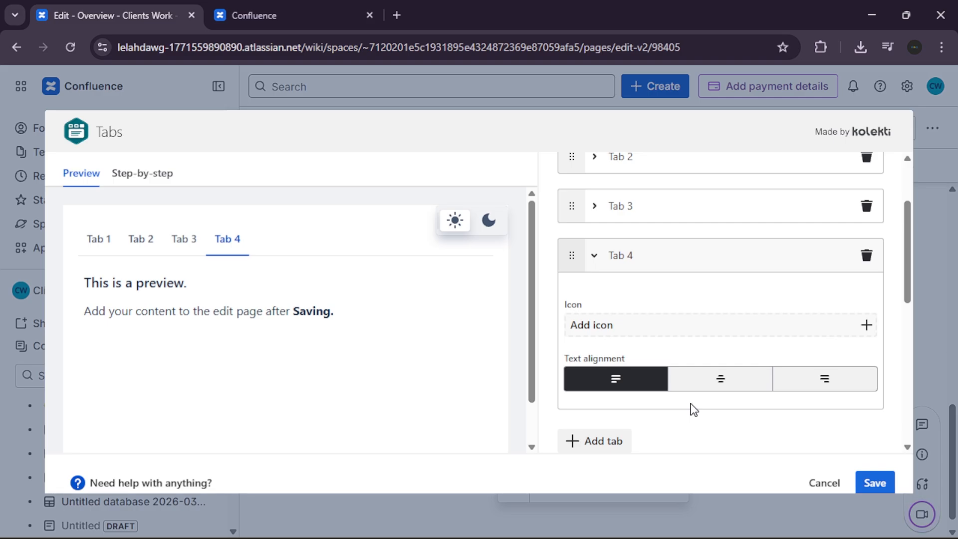
left_click(878, 481)
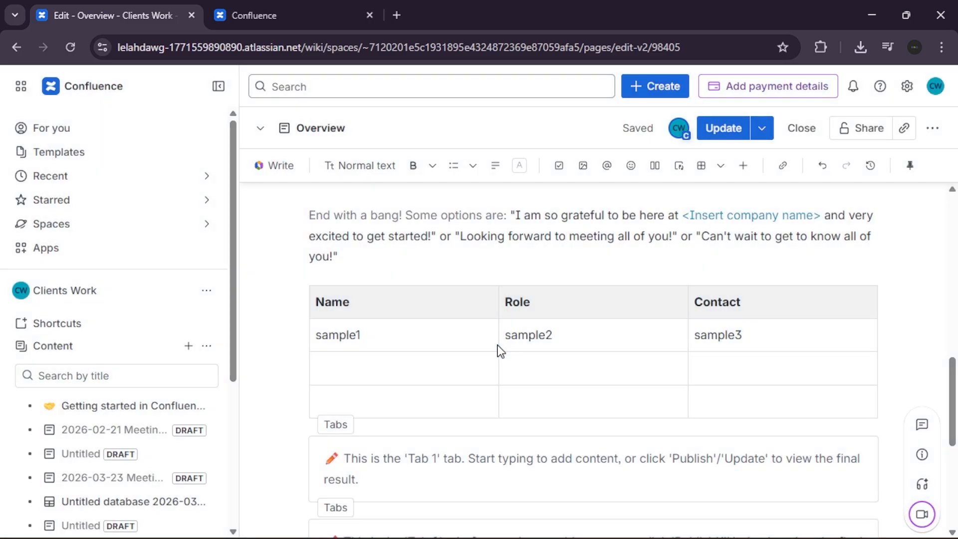
- Check the Tab 1 and Tab 2 panels below the table, then switch to the other browser tab
scroll(498, 345, "down", 3)
left_click(406, 310)
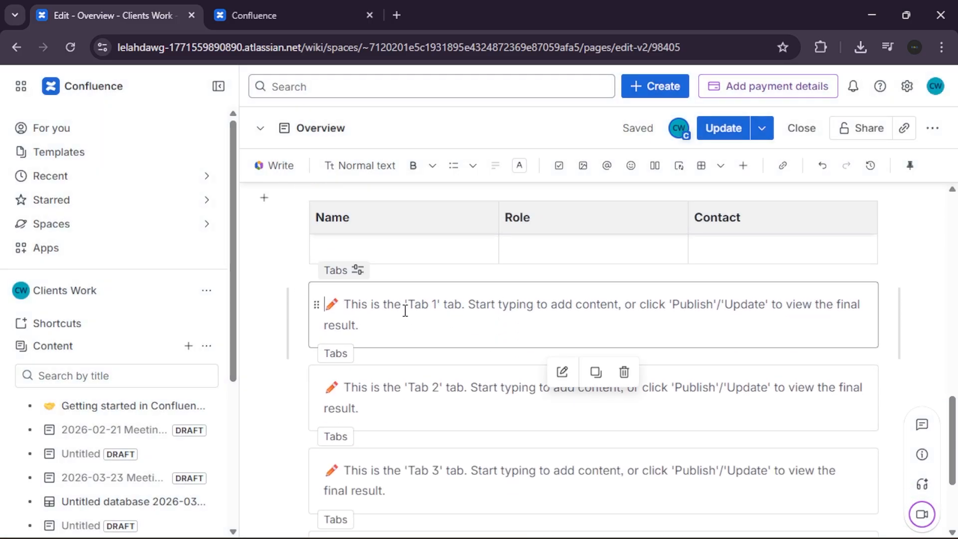
left_click(392, 361)
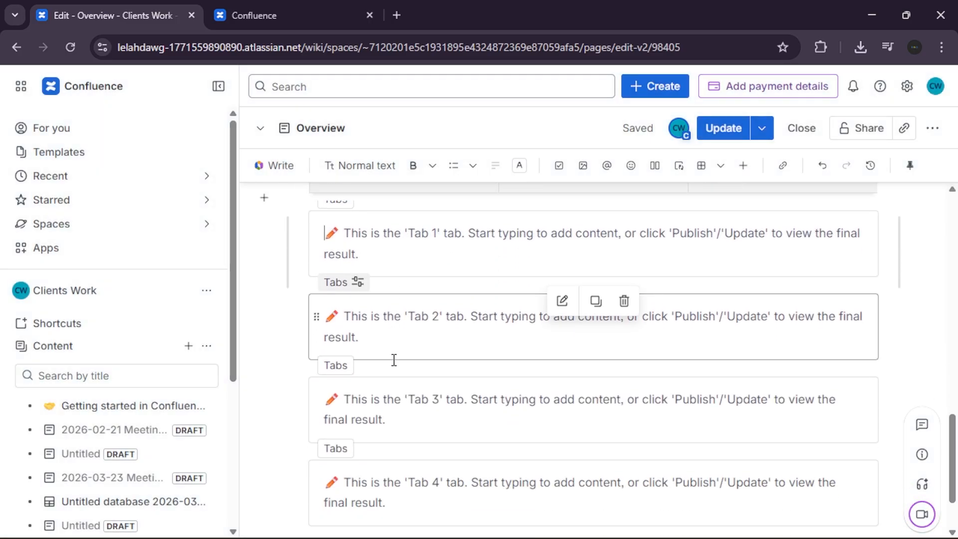
scroll(394, 359, "up", 2)
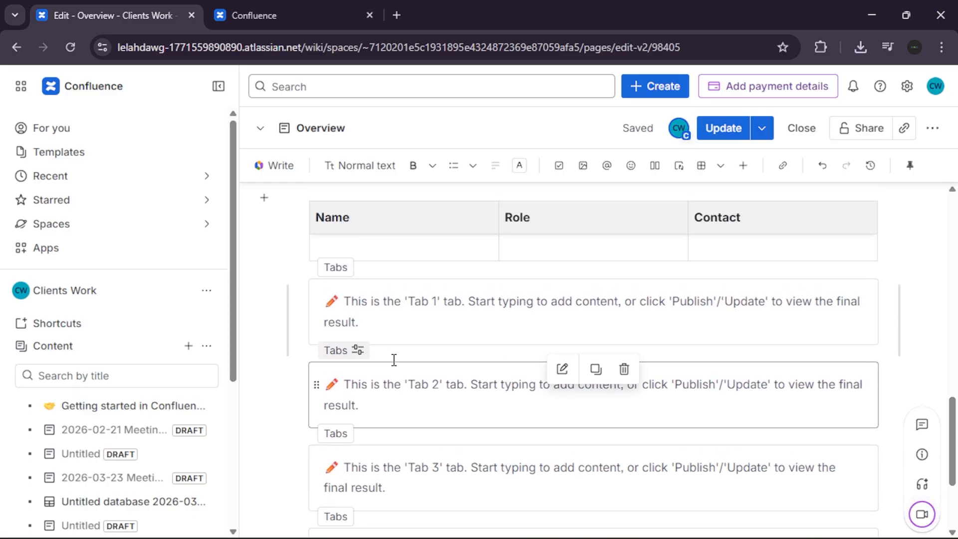
left_click(292, 15)
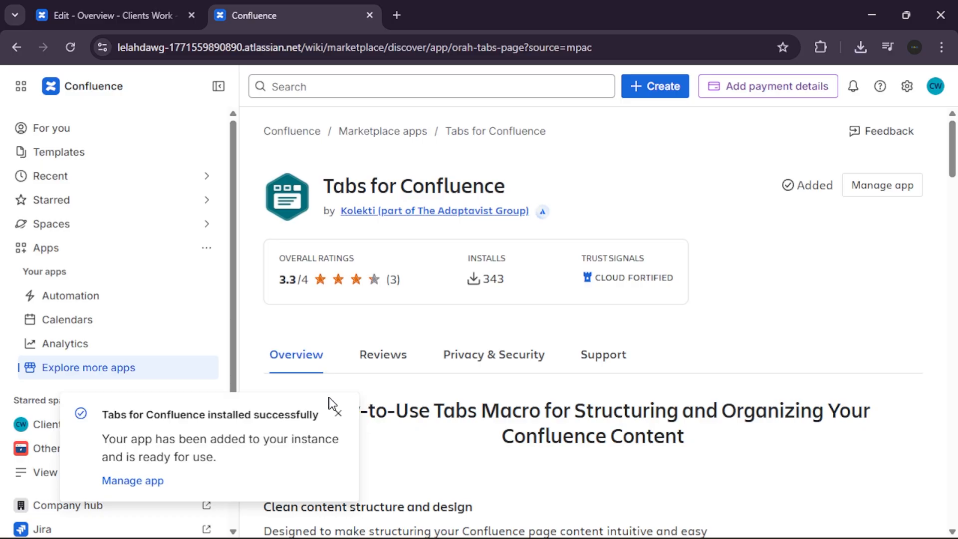
- Close the 'installed successfully' notice on the Tabs for Confluence marketplace page
left_click(338, 414)
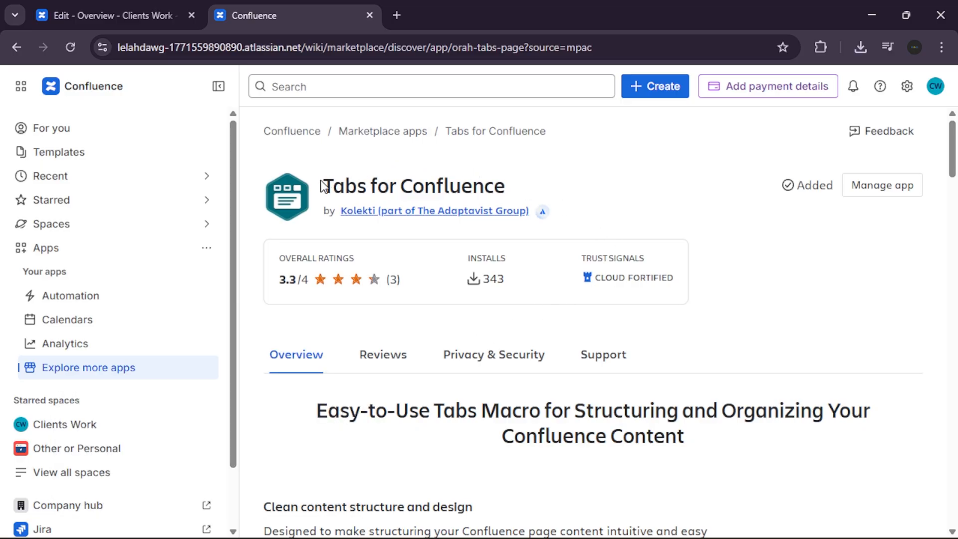
left_click_drag(322, 186, 510, 192)
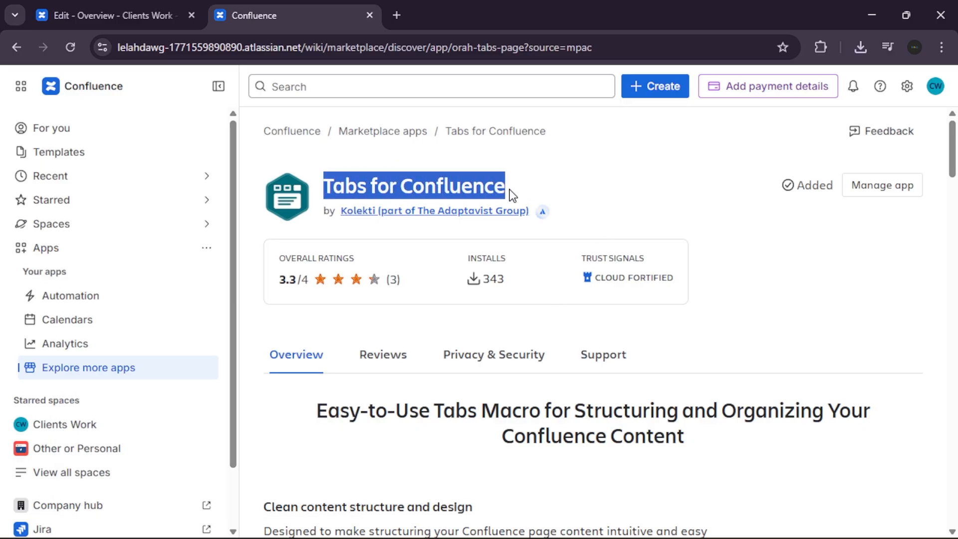
left_click(656, 184)
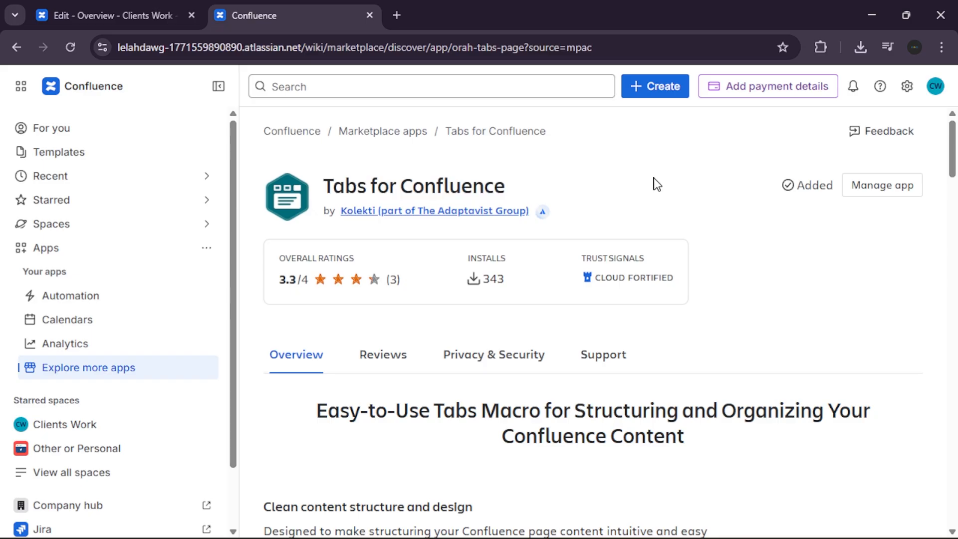